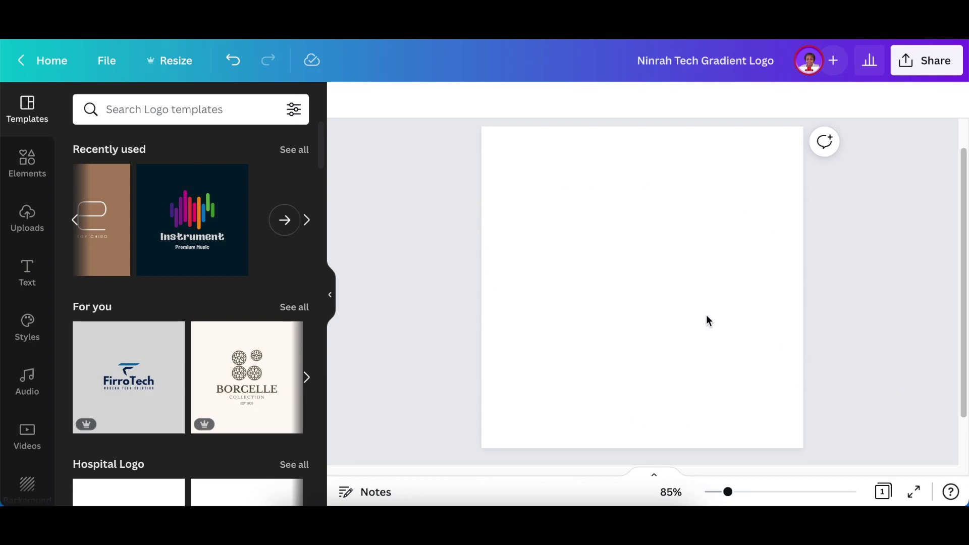
# Search elements for 'gradient', filter to Graphics, and add the teal-to-purple gradient square to the page
pyautogui.click(28, 172)
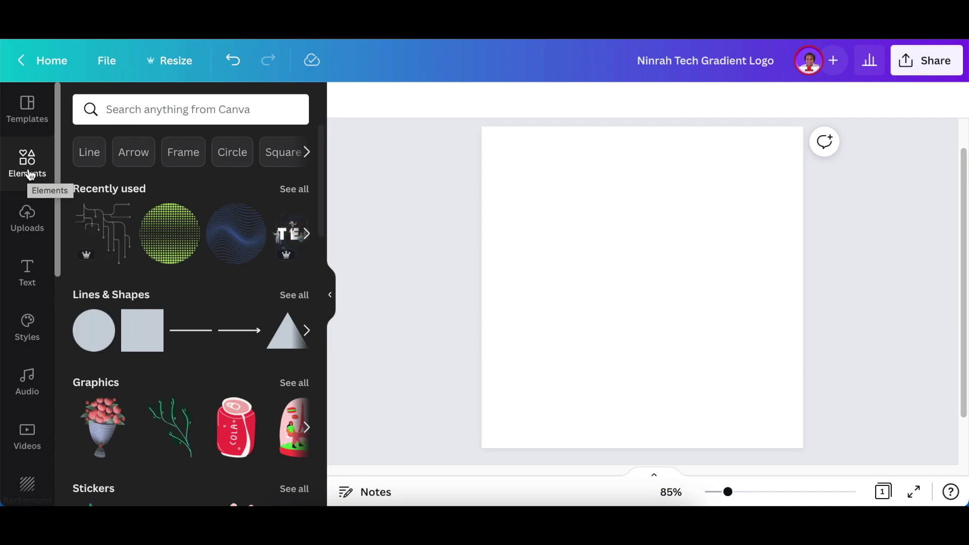
pyautogui.click(145, 109)
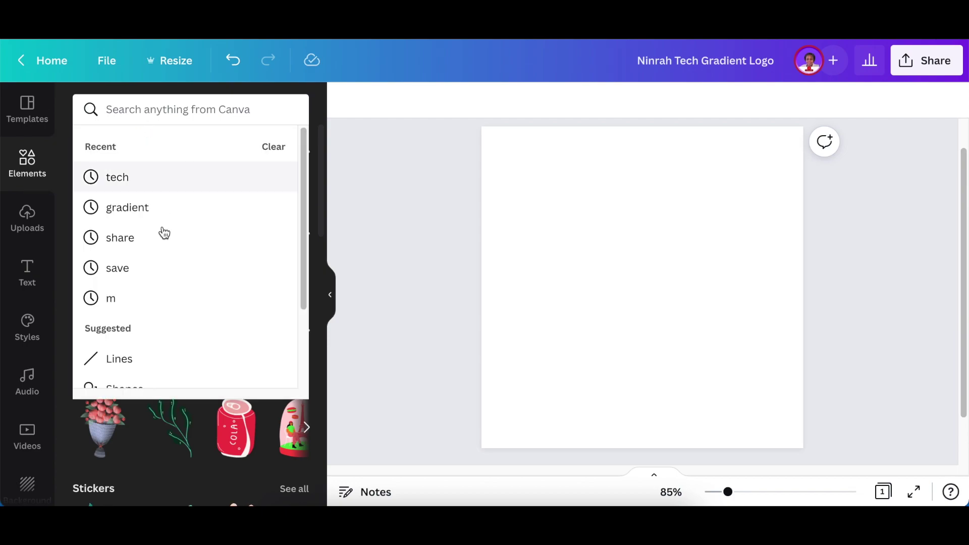
pyautogui.click(155, 208)
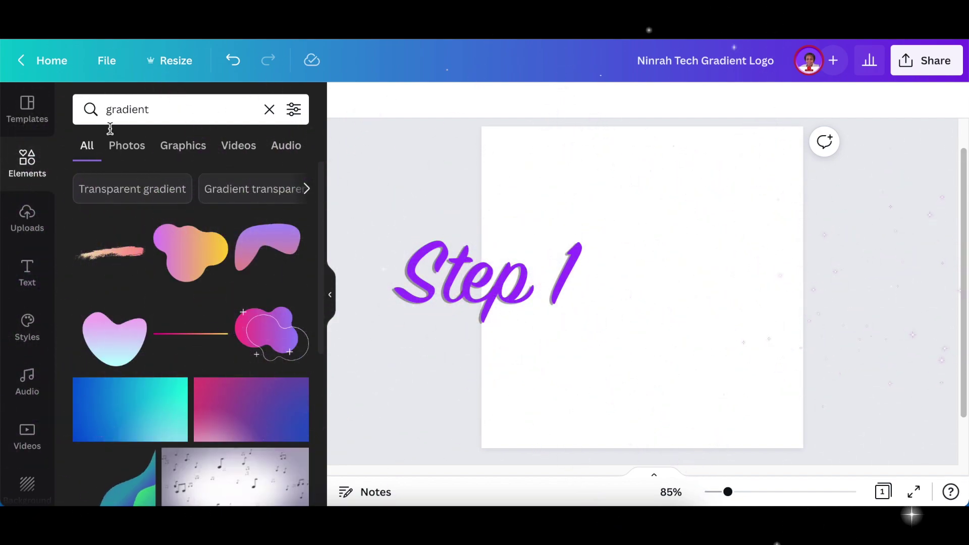
pyautogui.click(191, 152)
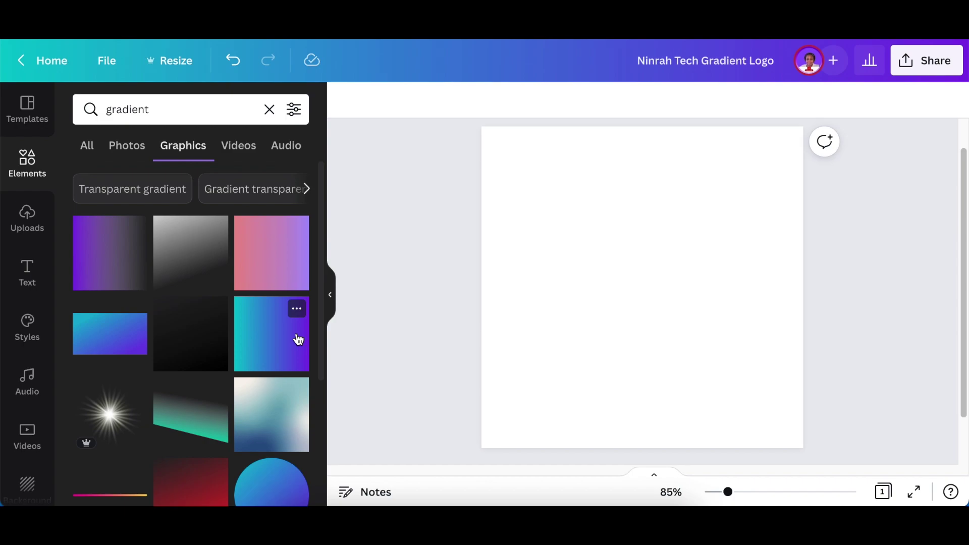
pyautogui.scroll(-1, 297, 343)
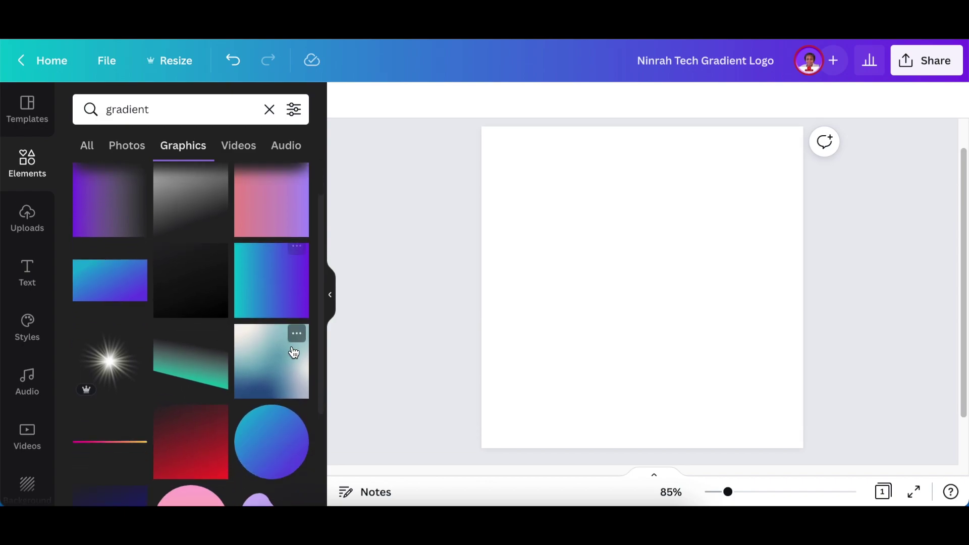
pyautogui.click(259, 285)
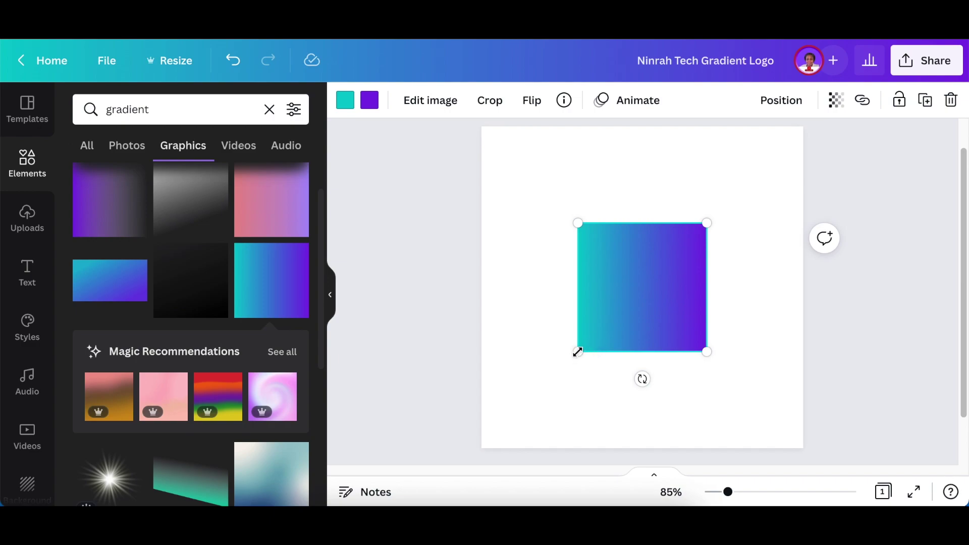
# Stretch the gradient square to cover the whole page, then add a new text box
pyautogui.moveTo(546, 370); pyautogui.dragTo(452, 437)
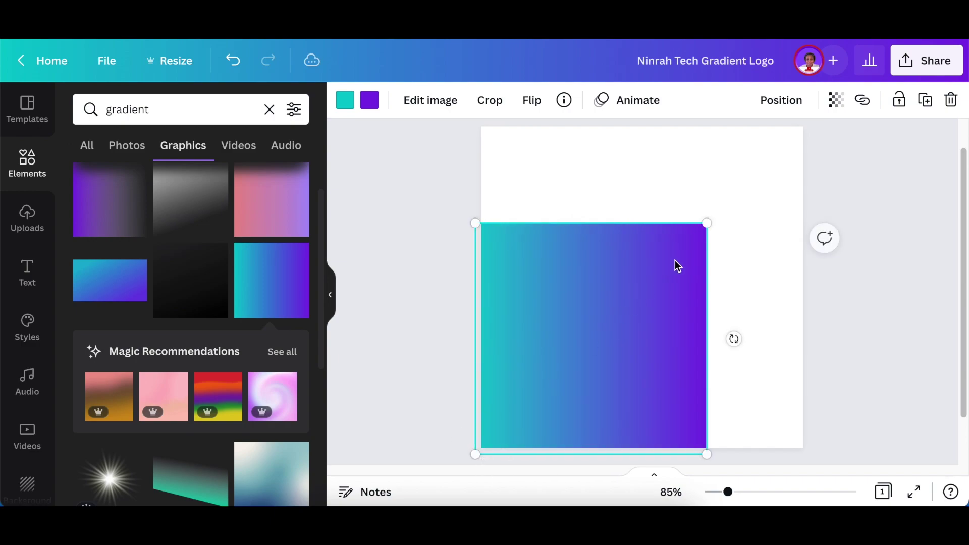
pyautogui.moveTo(707, 222); pyautogui.dragTo(822, 180)
pyautogui.click(817, 273)
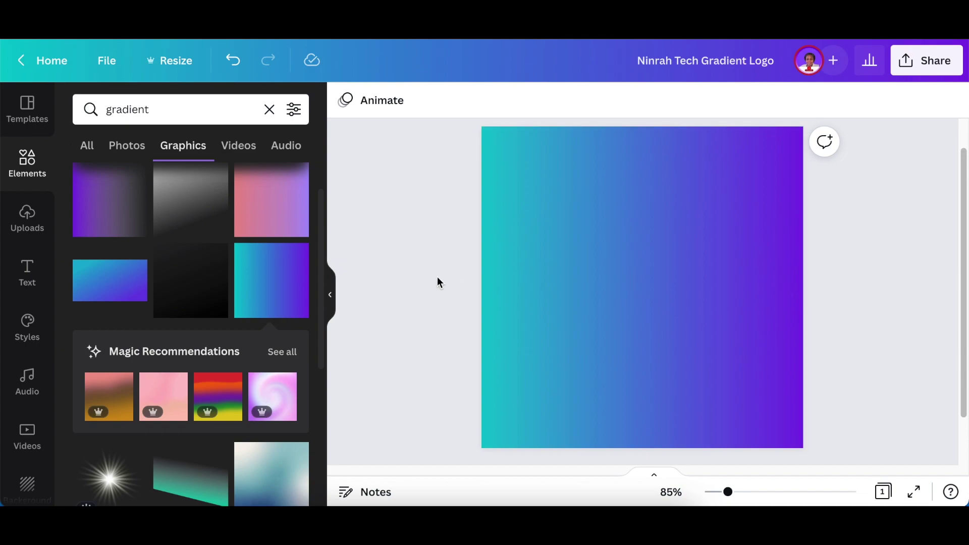
pyautogui.press('t')
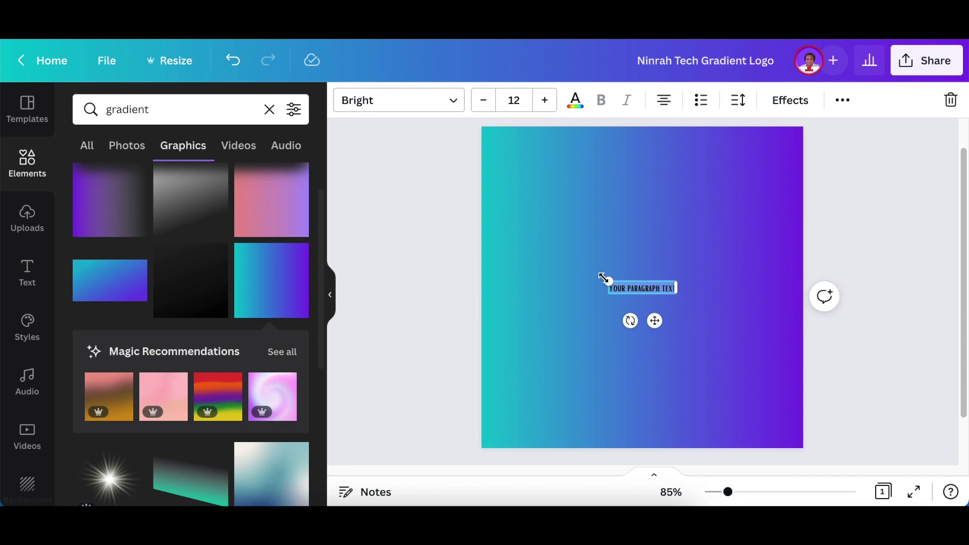
# Enlarge the text box, replace its text with IMRA, and fit it beside the large N
pyautogui.moveTo(604, 278); pyautogui.dragTo(500, 238)
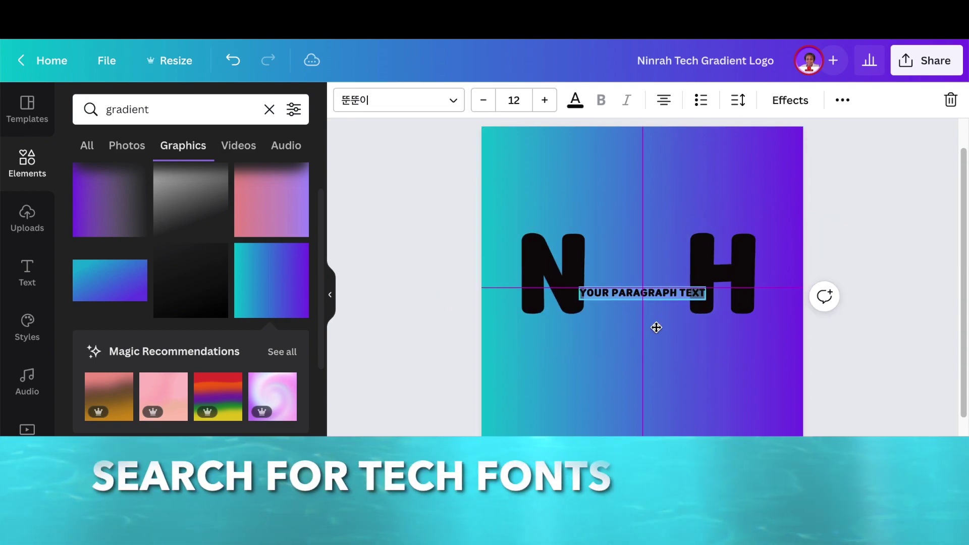
pyautogui.moveTo(654, 323); pyautogui.dragTo(655, 329)
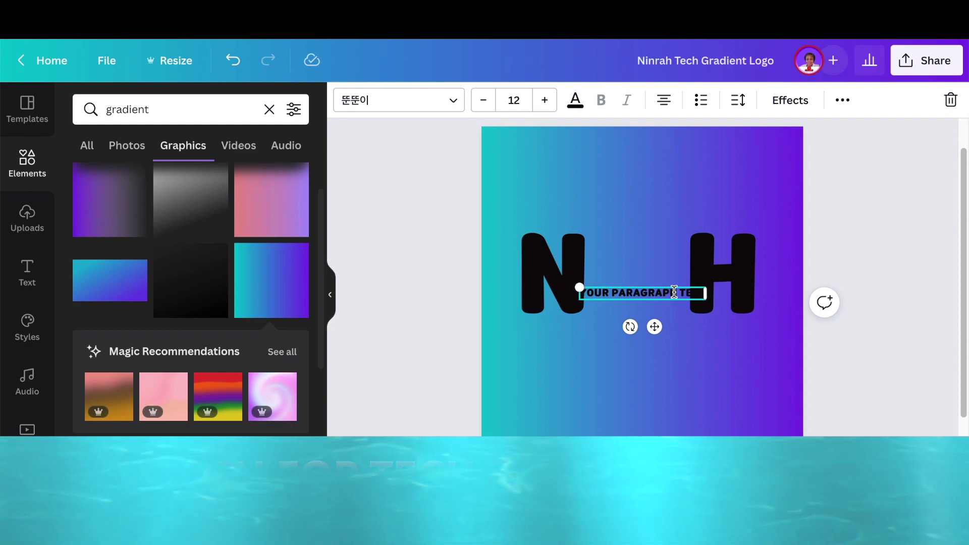
pyautogui.tripleClick(674, 292)
pyautogui.write('INRA')
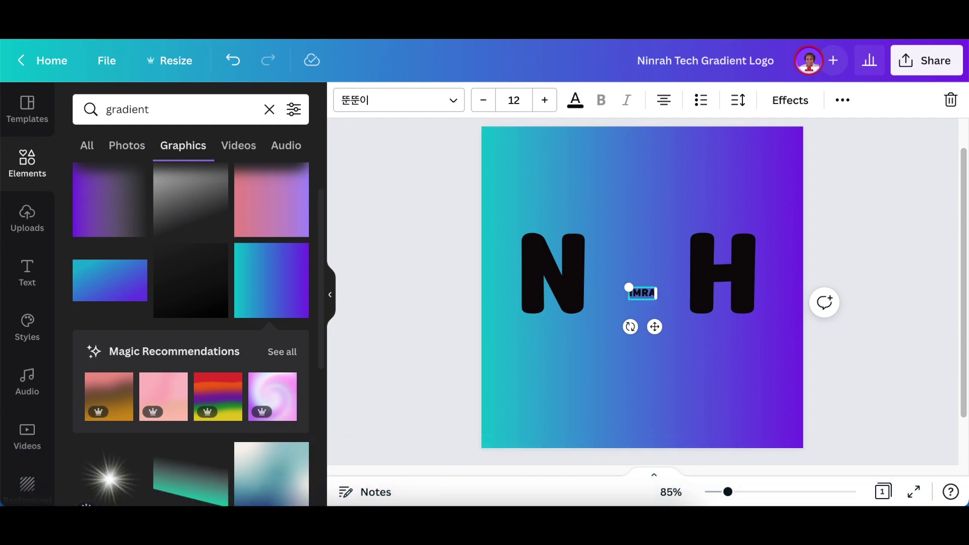
pyautogui.moveTo(629, 287)
pyautogui.mouseDown()
pyautogui.moveTo(573, 260)
pyautogui.moveTo(614, 294)
pyautogui.mouseUp()
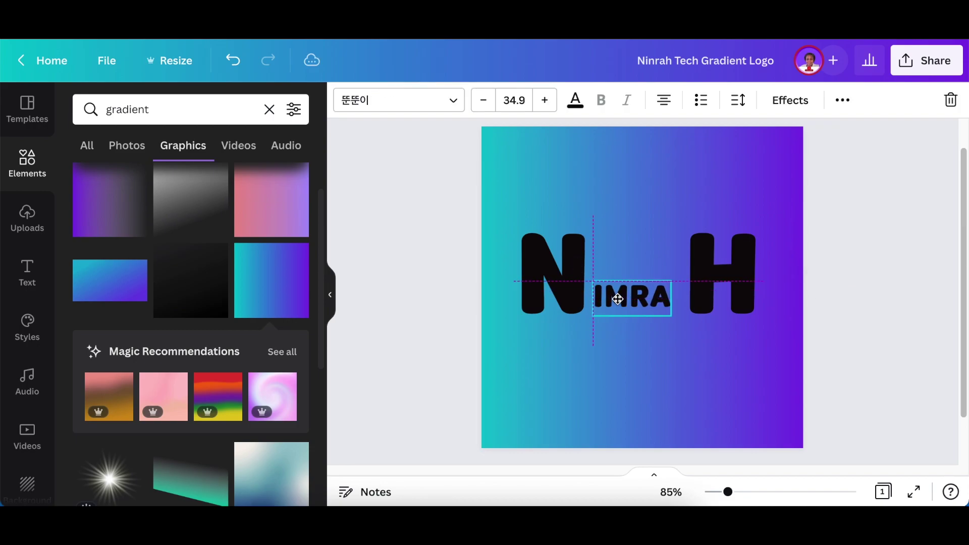
# Duplicate the IMRA text, retype the copy as TECH below the lettering, and enlarge it
pyautogui.click(638, 295)
pyautogui.click(731, 274)
pyautogui.click(641, 298)
pyautogui.hotkey('ctrl', 'd')
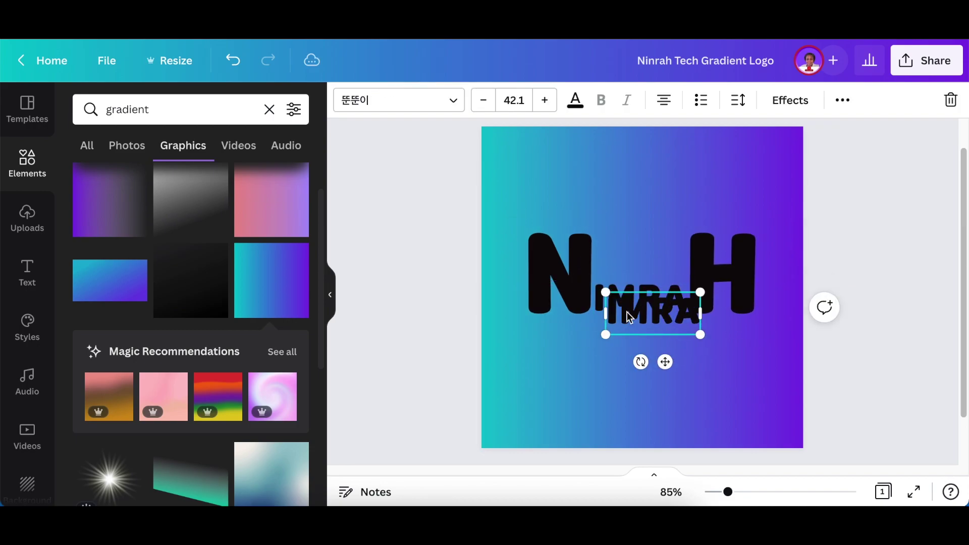
pyautogui.moveTo(651, 312); pyautogui.dragTo(638, 351)
pyautogui.write('TECH')
pyautogui.moveTo(591, 330); pyautogui.dragTo(573, 320)
pyautogui.click(423, 333)
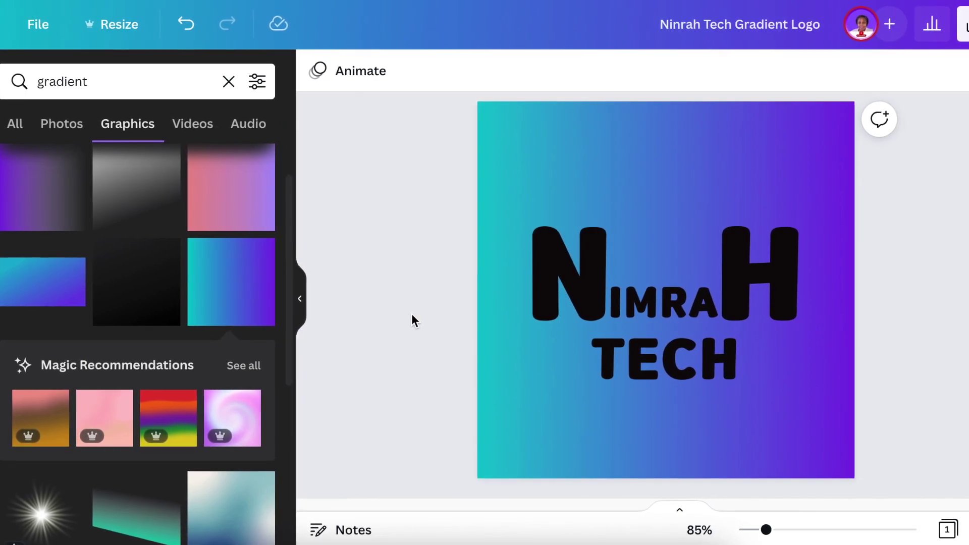
# Select all the NIMRAH TECH lettering and set its transparency to 40
pyautogui.moveTo(408, 275); pyautogui.dragTo(757, 334)
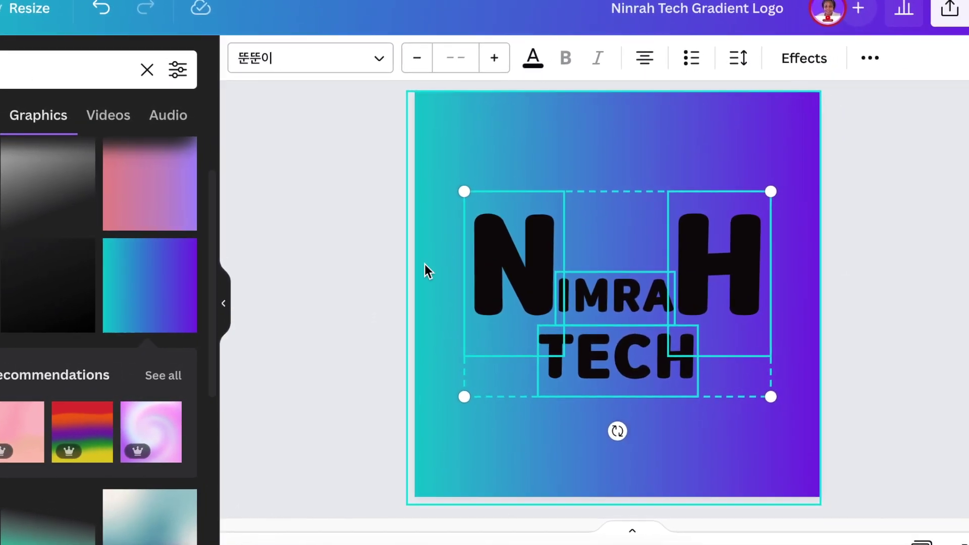
pyautogui.click(867, 57)
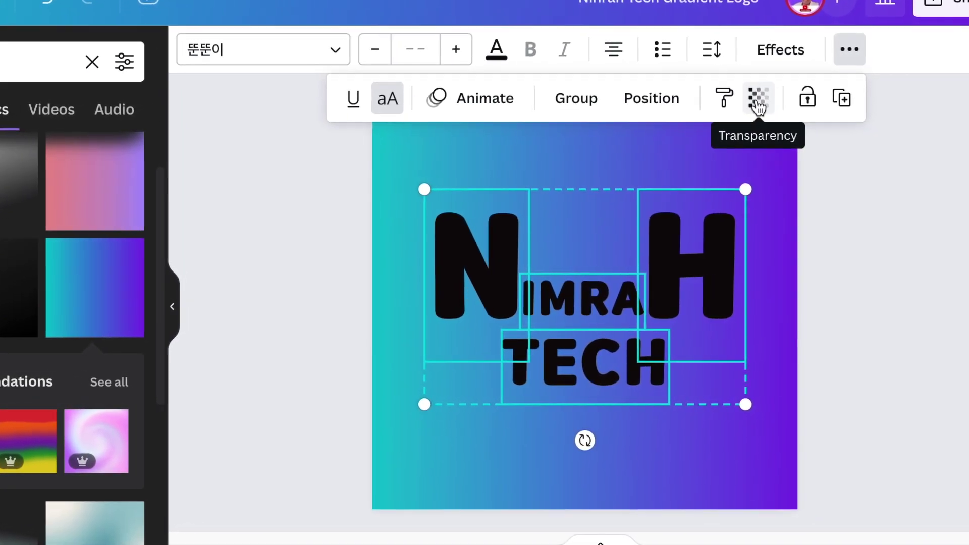
pyautogui.click(754, 103)
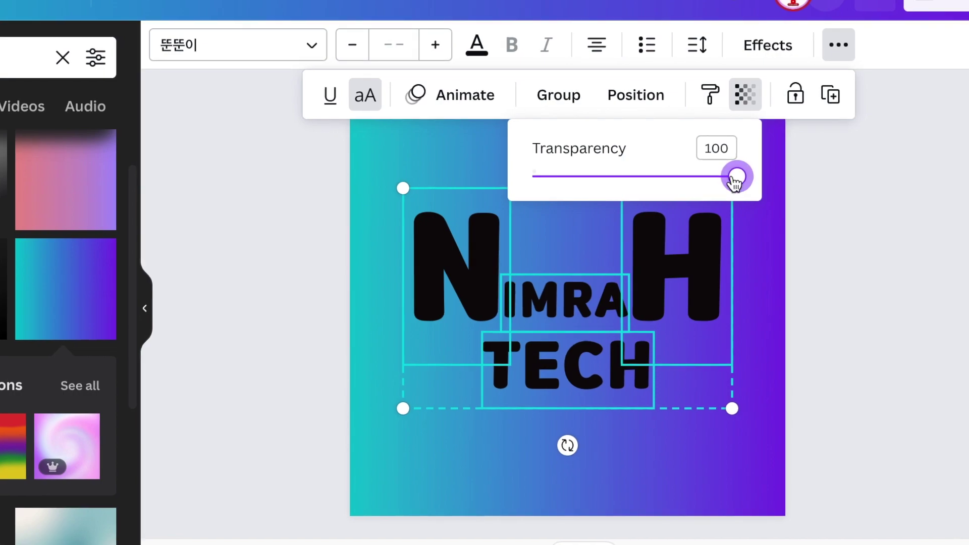
pyautogui.moveTo(747, 178); pyautogui.dragTo(593, 208)
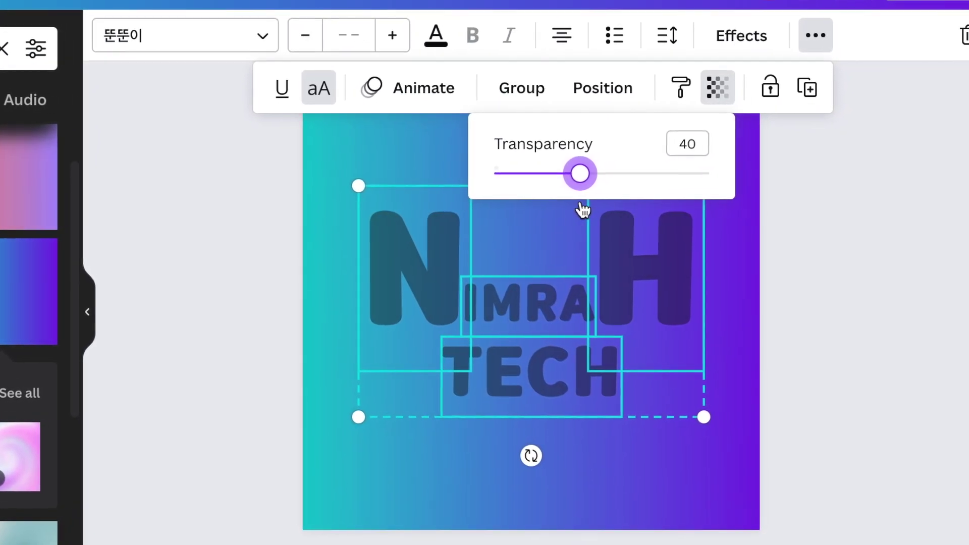
pyautogui.click(201, 263)
pyautogui.click(203, 261)
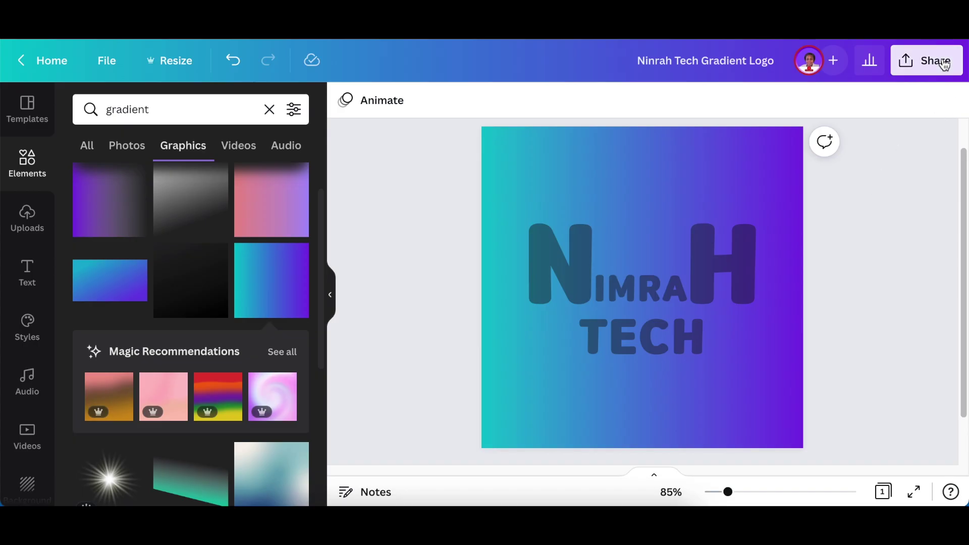
pyautogui.click(943, 61)
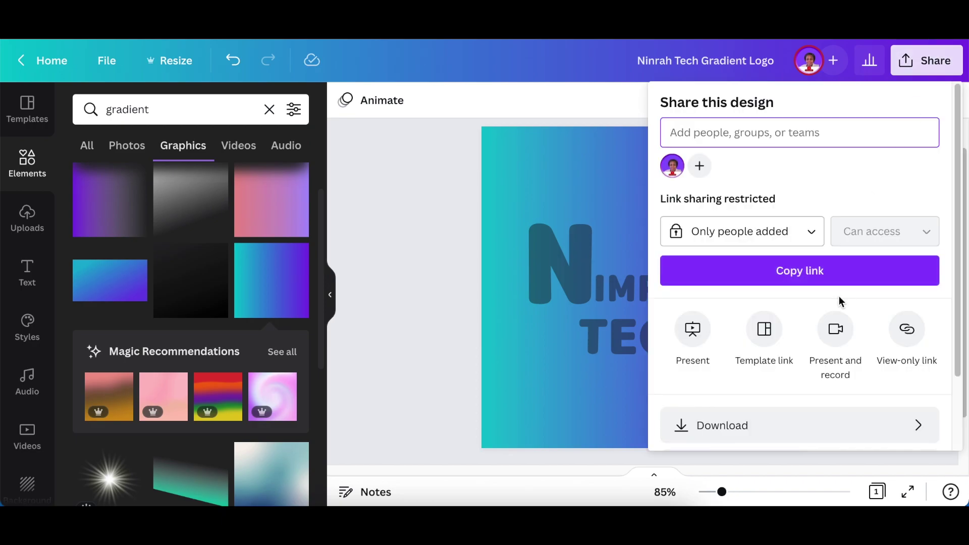
# Download the logo design as a 500 × 500 px PNG
pyautogui.scroll(-2, 839, 296)
pyautogui.click(775, 340)
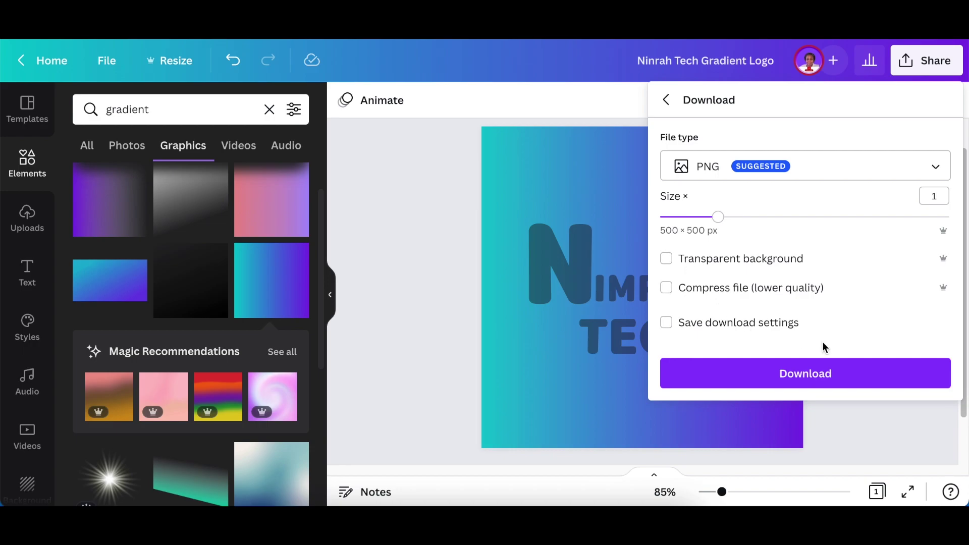
pyautogui.click(810, 374)
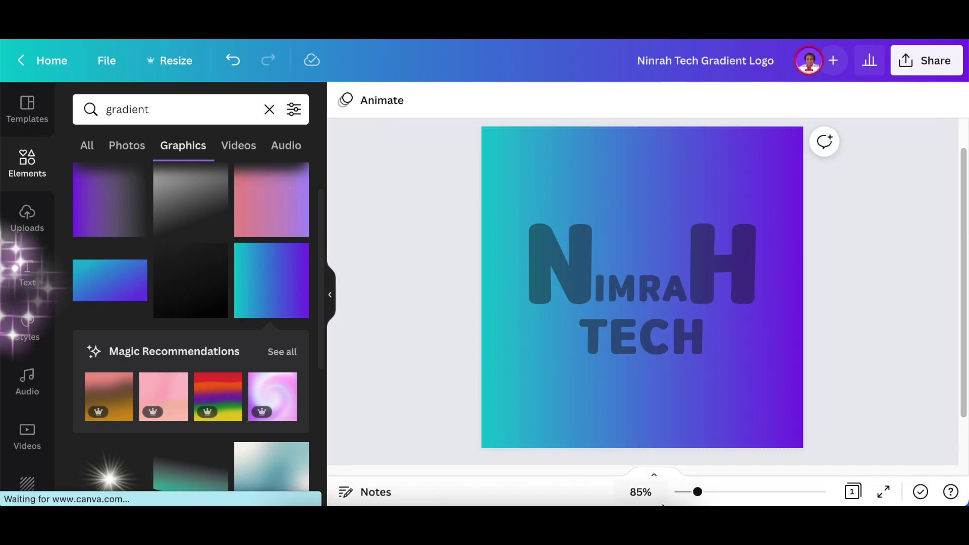
pyautogui.scroll(-2, 880, 381)
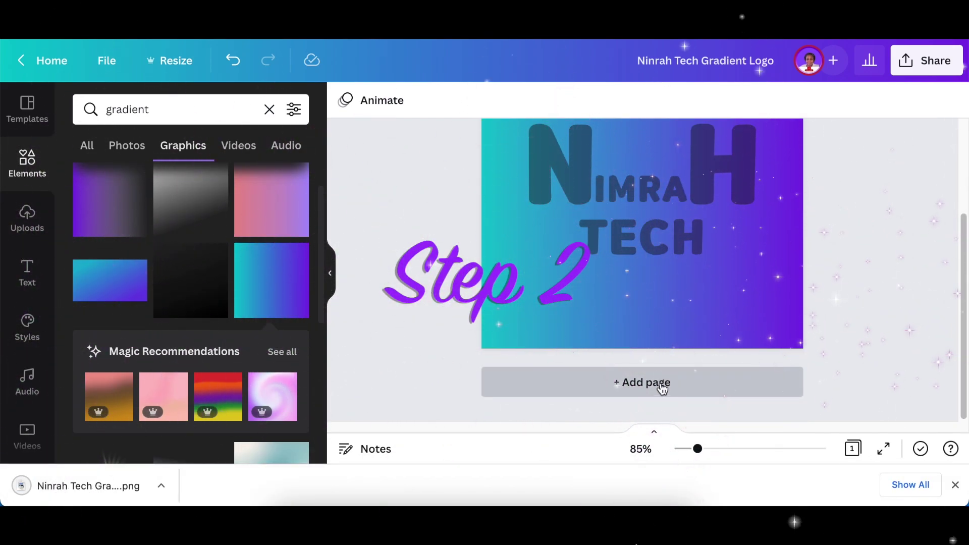
# Add a second page and place the downloaded logo PNG on it, enlarged to fill the page
pyautogui.click(663, 389)
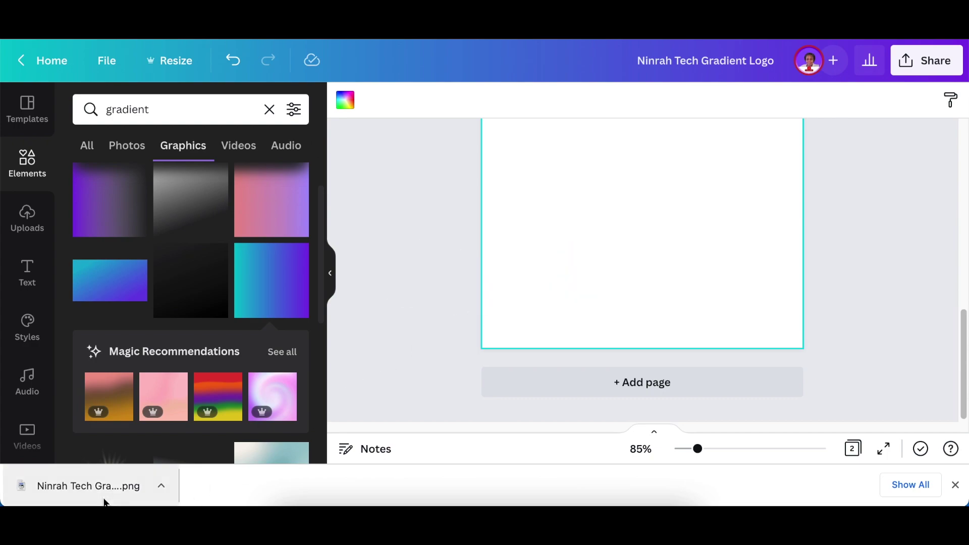
pyautogui.moveTo(103, 500); pyautogui.dragTo(553, 359)
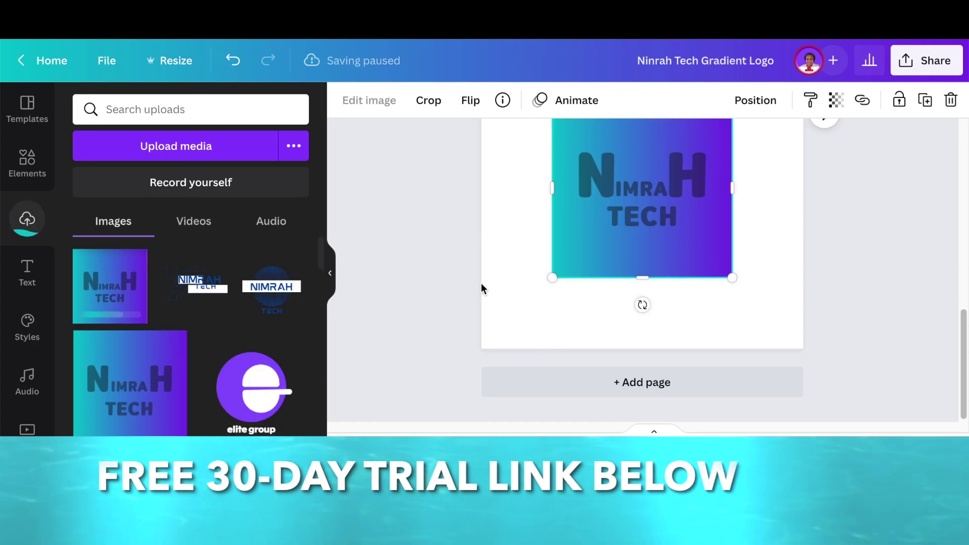
pyautogui.scroll(1, 482, 283)
pyautogui.scroll(2, 541, 262)
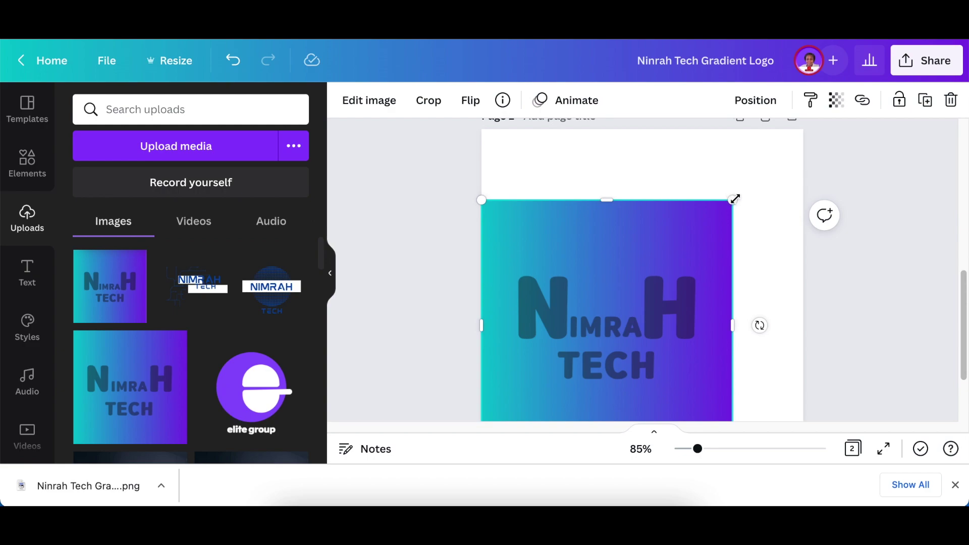
pyautogui.moveTo(735, 199); pyautogui.dragTo(801, 151)
pyautogui.click(864, 329)
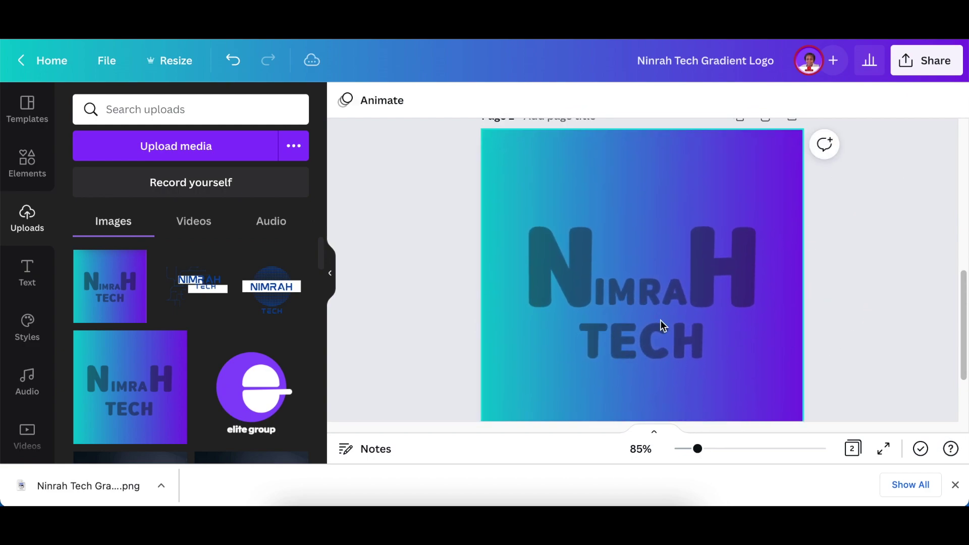
pyautogui.click(753, 359)
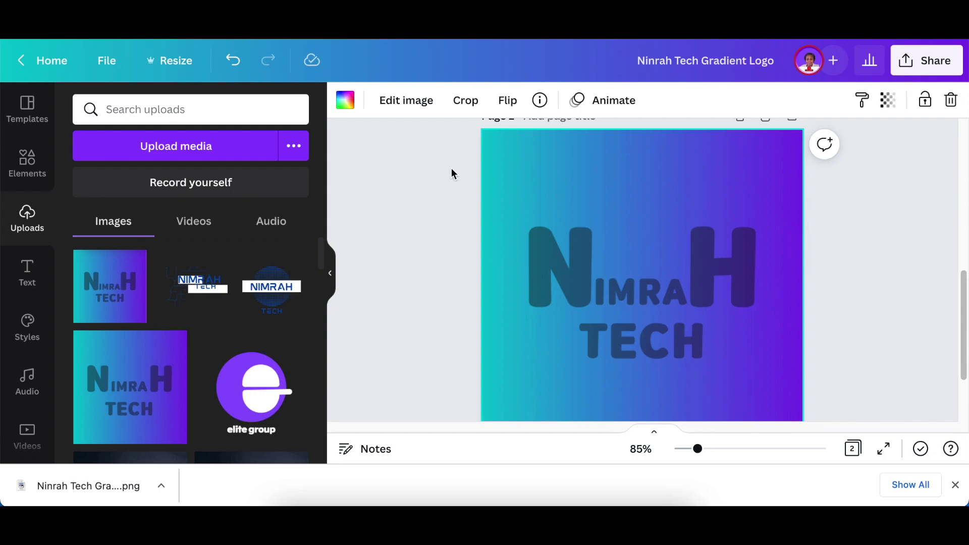
# Apply BG Remover to the page-2 logo image to strip its gradient background
pyautogui.click(412, 103)
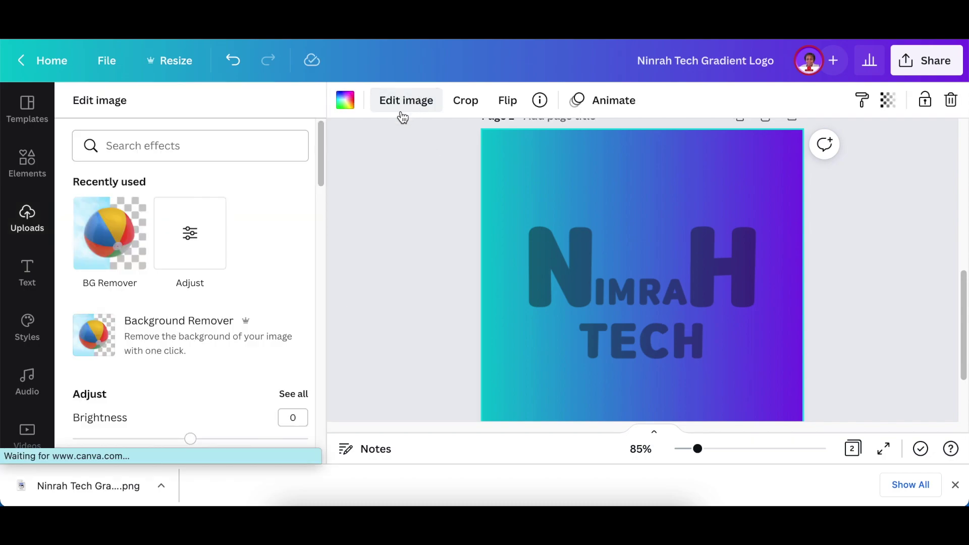
pyautogui.click(107, 240)
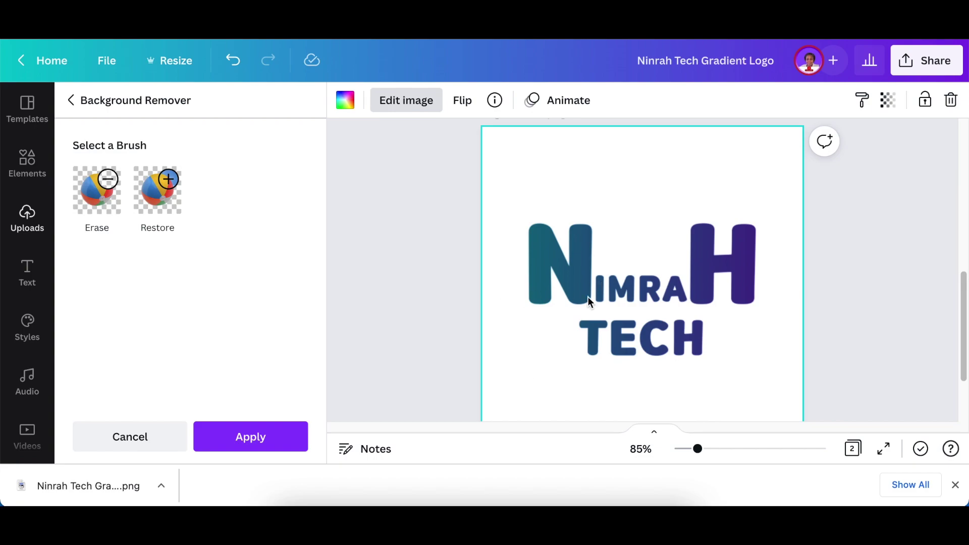
pyautogui.click(254, 439)
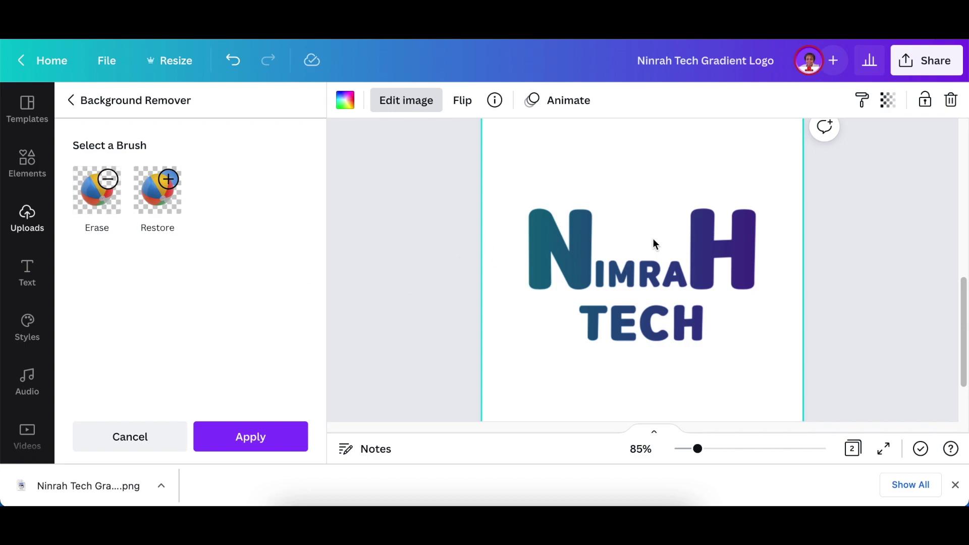
# Raise the cut-out logo's brightness to 15 and adjust its contrast, saturation and tint
pyautogui.click(434, 316)
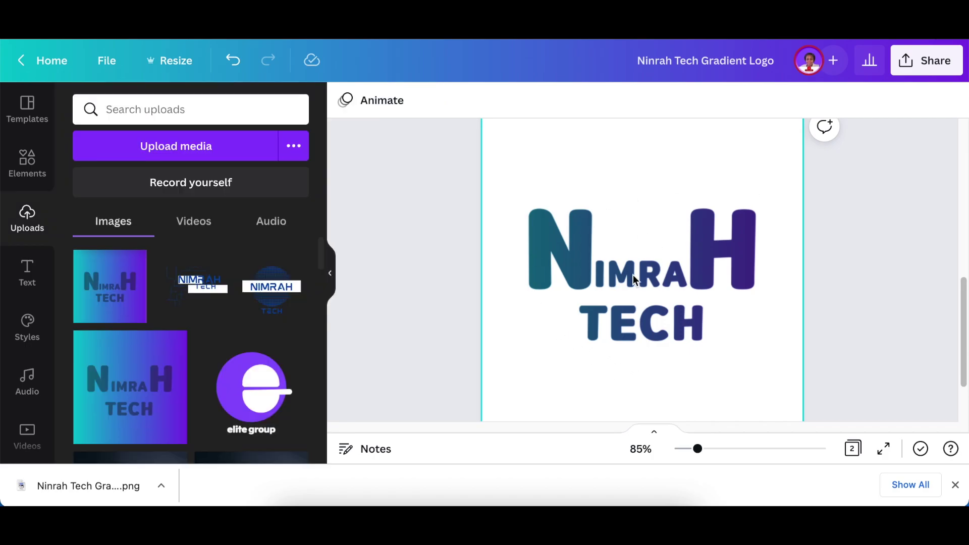
pyautogui.click(608, 237)
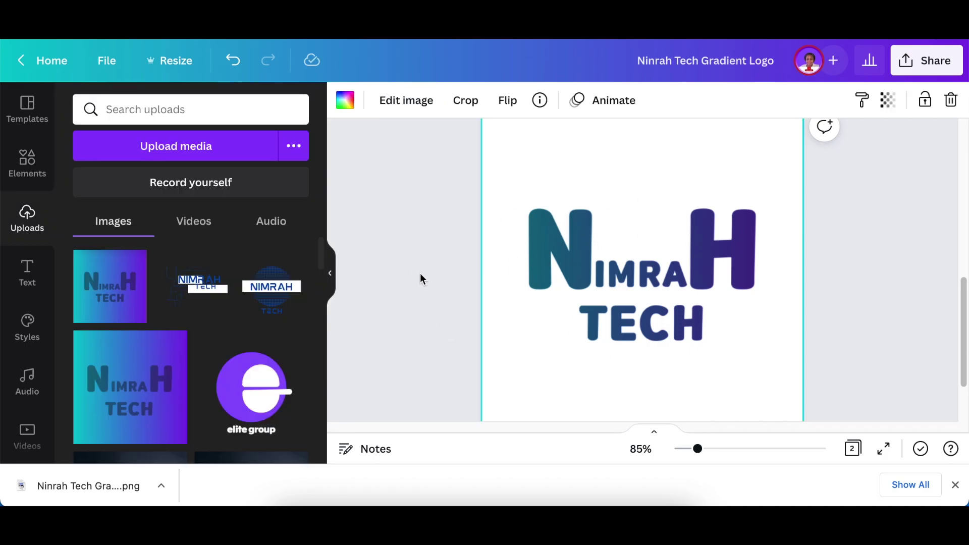
pyautogui.click(418, 110)
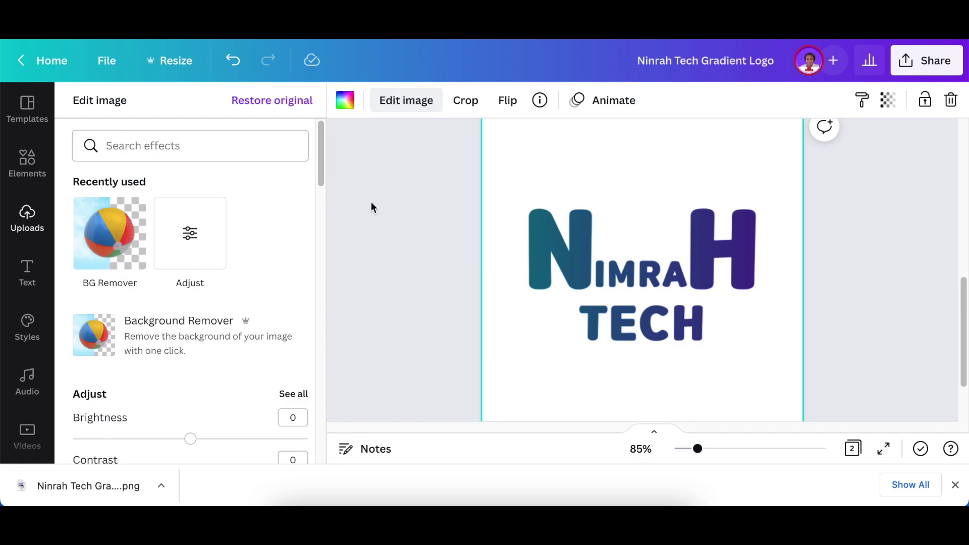
pyautogui.scroll(-2, 263, 301)
pyautogui.scroll(-2, 263, 299)
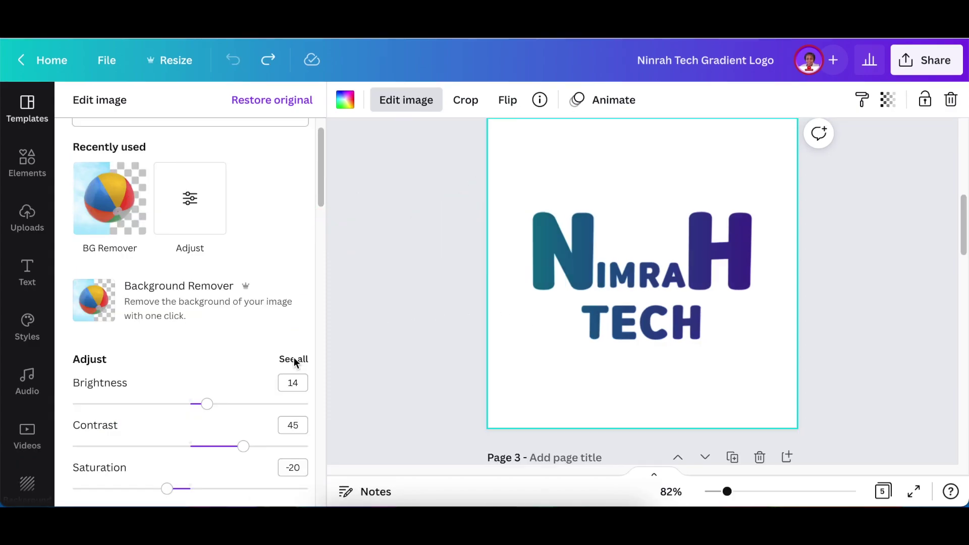
pyautogui.click(297, 360)
pyautogui.moveTo(205, 164); pyautogui.dragTo(208, 167)
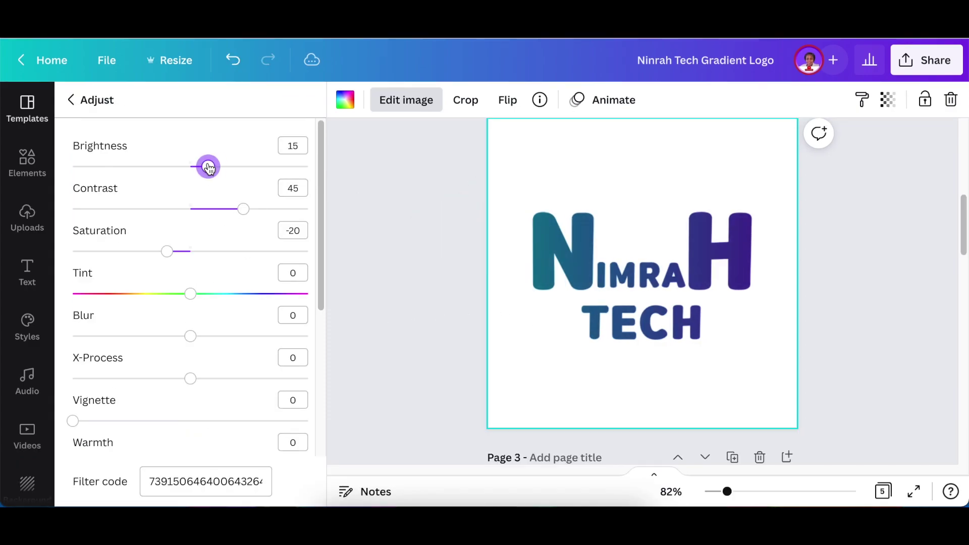
pyautogui.moveTo(243, 209)
pyautogui.mouseDown()
pyautogui.moveTo(233, 210)
pyautogui.moveTo(251, 210)
pyautogui.mouseUp()
pyautogui.moveTo(166, 251); pyautogui.dragTo(248, 251)
pyautogui.moveTo(190, 293); pyautogui.dragTo(230, 299)
pyautogui.scroll(-3, 256, 417)
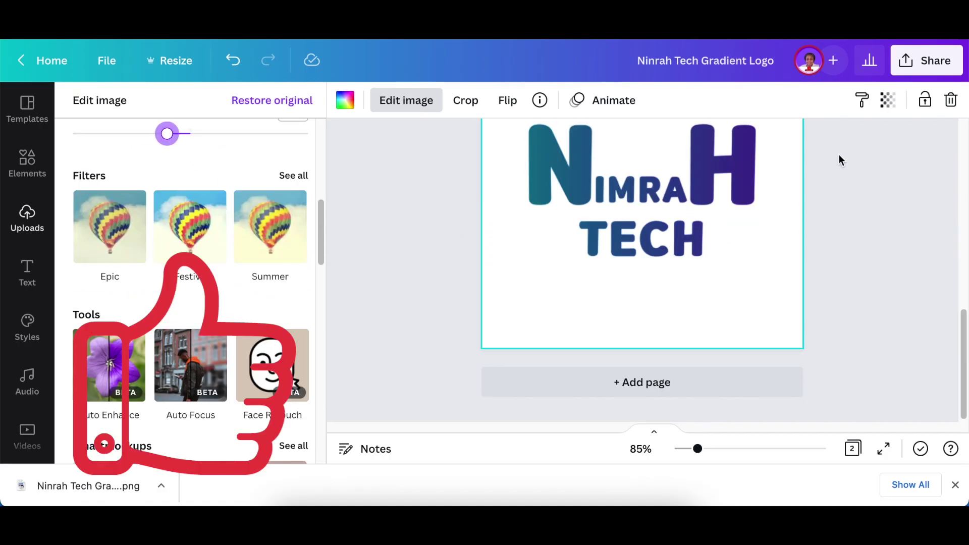
# Download the design as PNG with Transparent background ticked
pyautogui.click(939, 60)
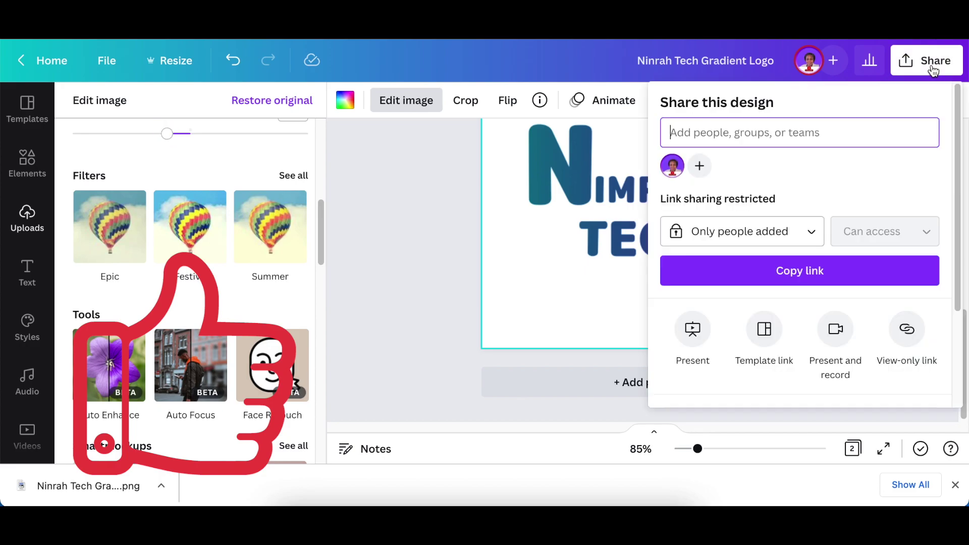
pyautogui.scroll(-3, 860, 277)
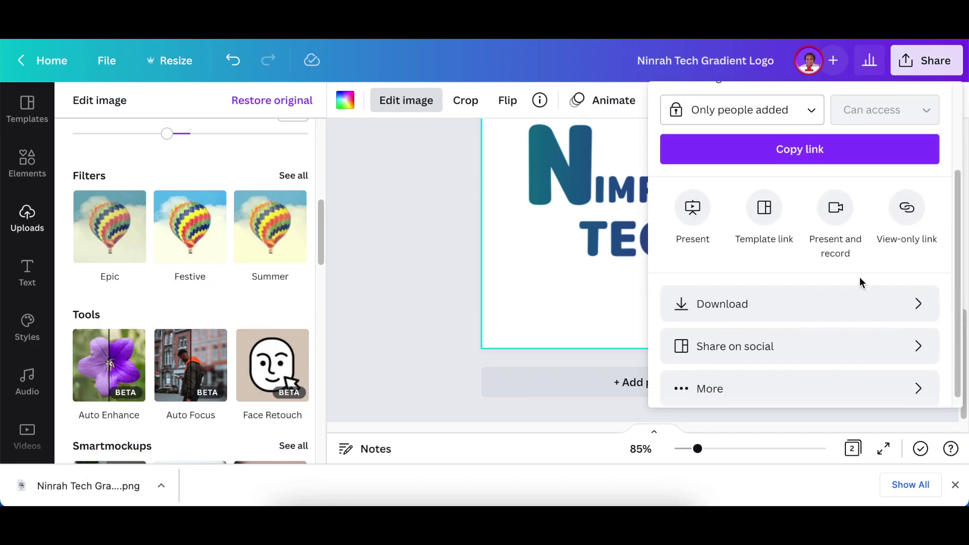
pyautogui.click(835, 298)
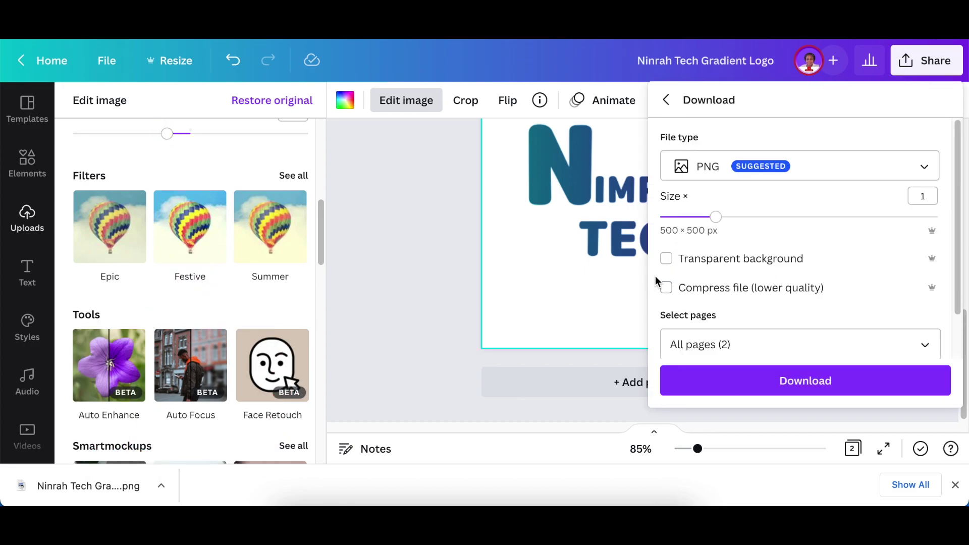
pyautogui.click(682, 270)
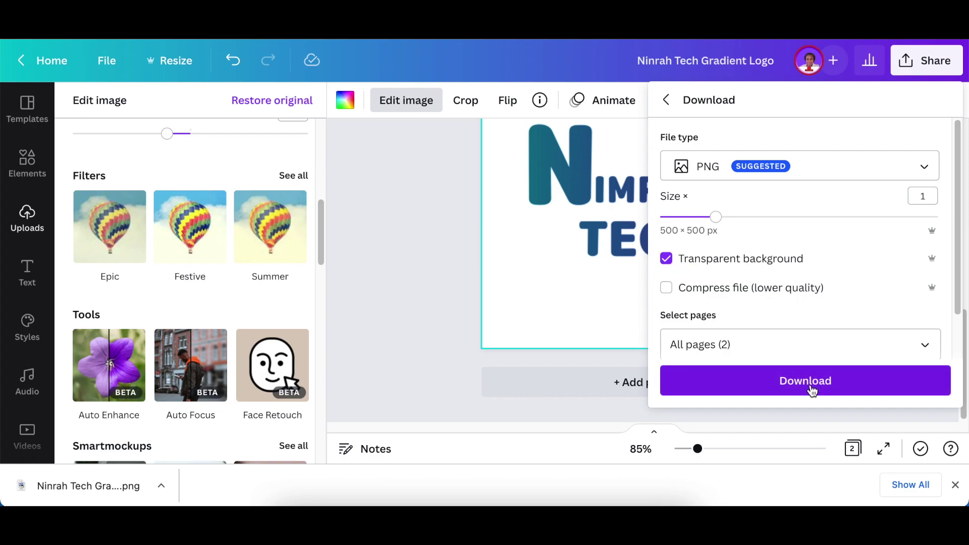
pyautogui.click(808, 385)
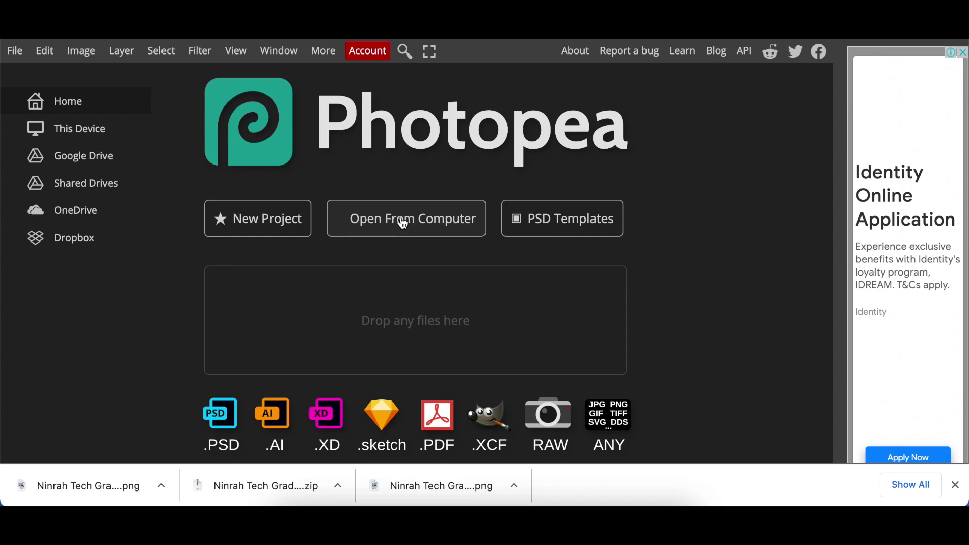
# Open the Logo Mockup on Office Glass template from Photopea's Mockups PSD templates
pyautogui.click(557, 231)
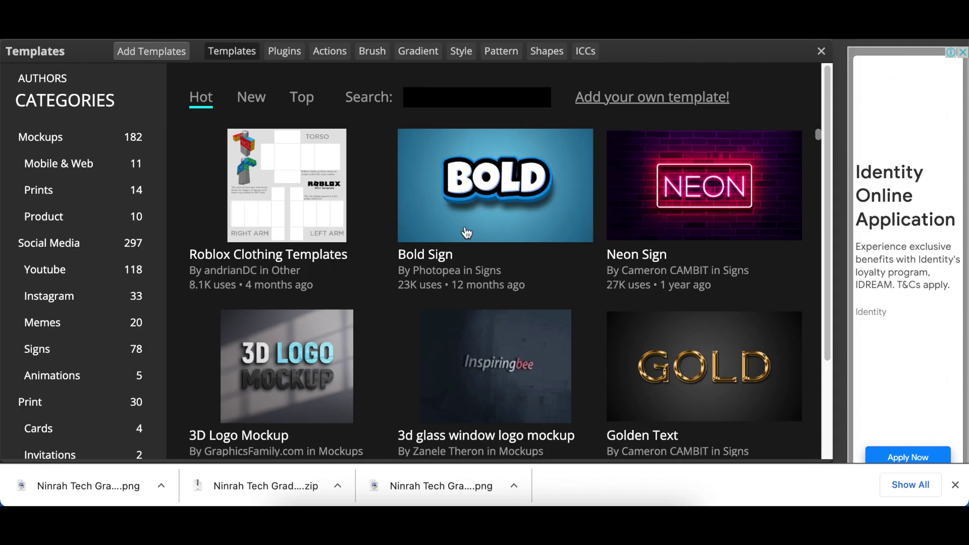
pyautogui.click(67, 147)
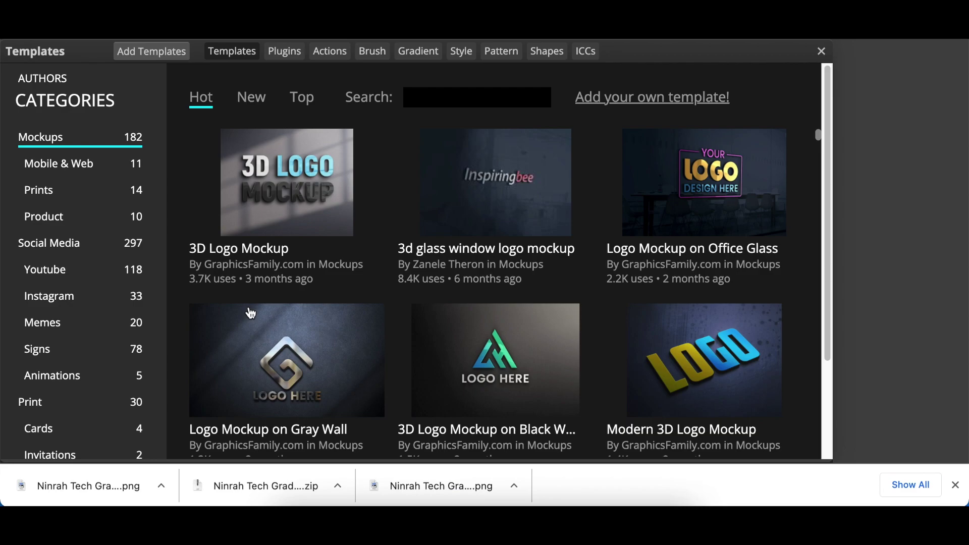
pyautogui.click(679, 248)
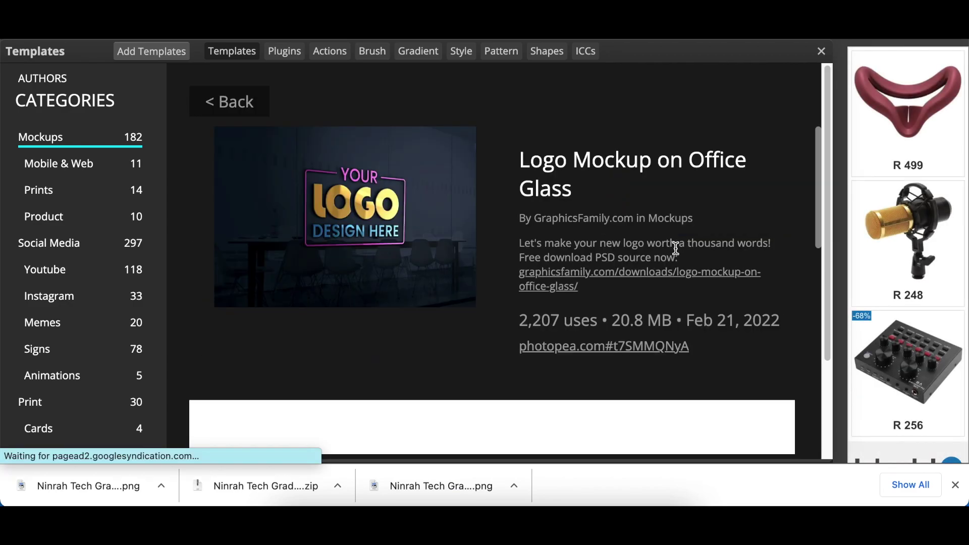
pyautogui.moveTo(346, 229)
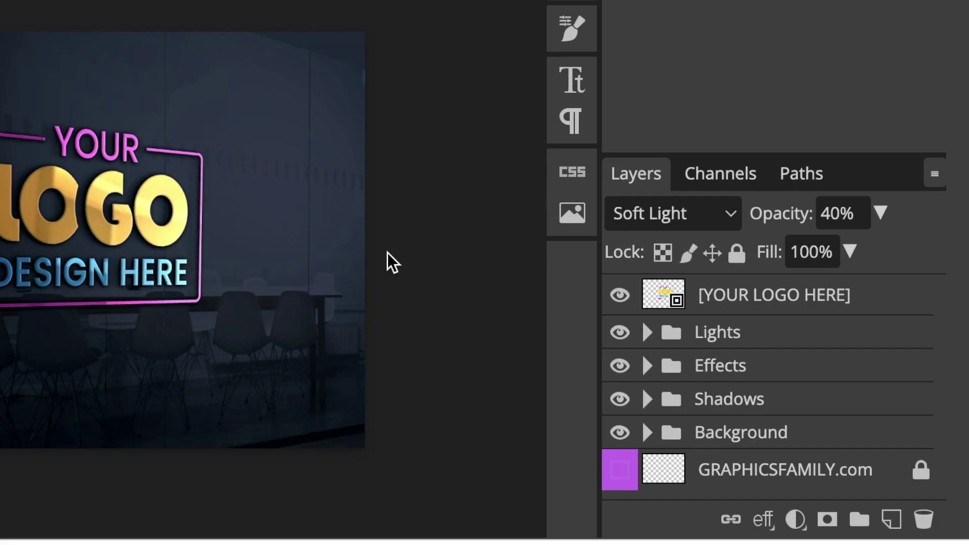
# Inside the [YOUR LOGO HERE] smart object, hide Group 3 copy and place the Nimrah Tech logo, enlarged to fill the canvas
pyautogui.doubleClick(656, 298)
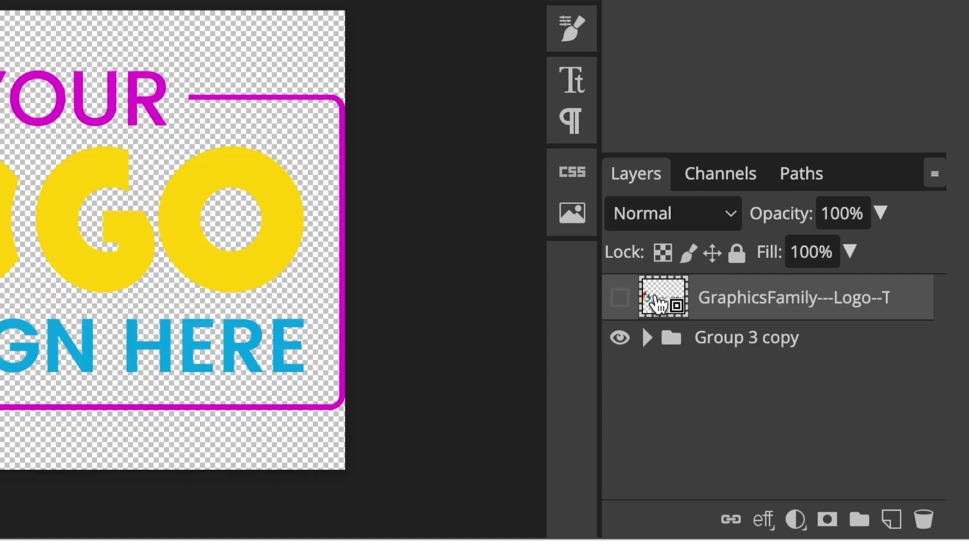
pyautogui.click(620, 338)
pyautogui.moveTo(0, 528); pyautogui.dragTo(0, 428)
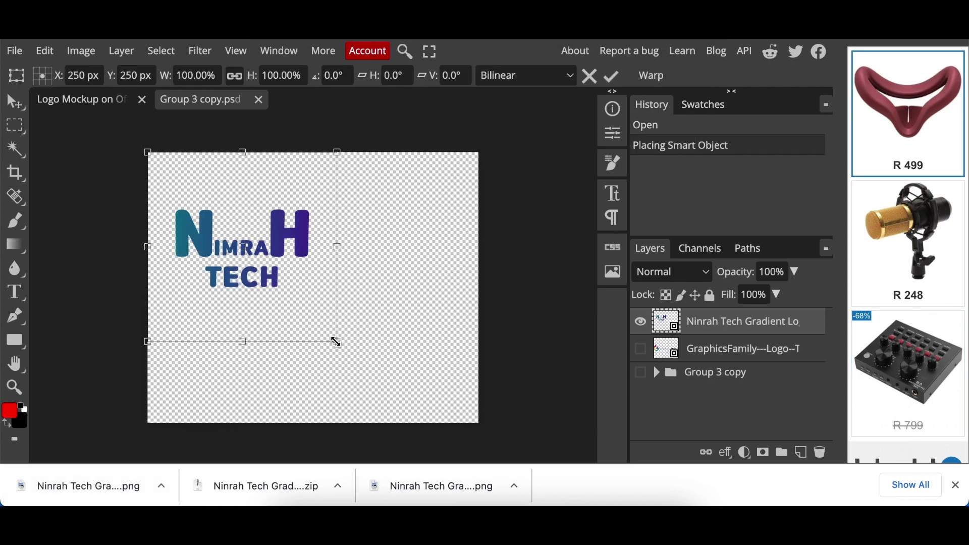
pyautogui.moveTo(336, 342); pyautogui.dragTo(480, 439)
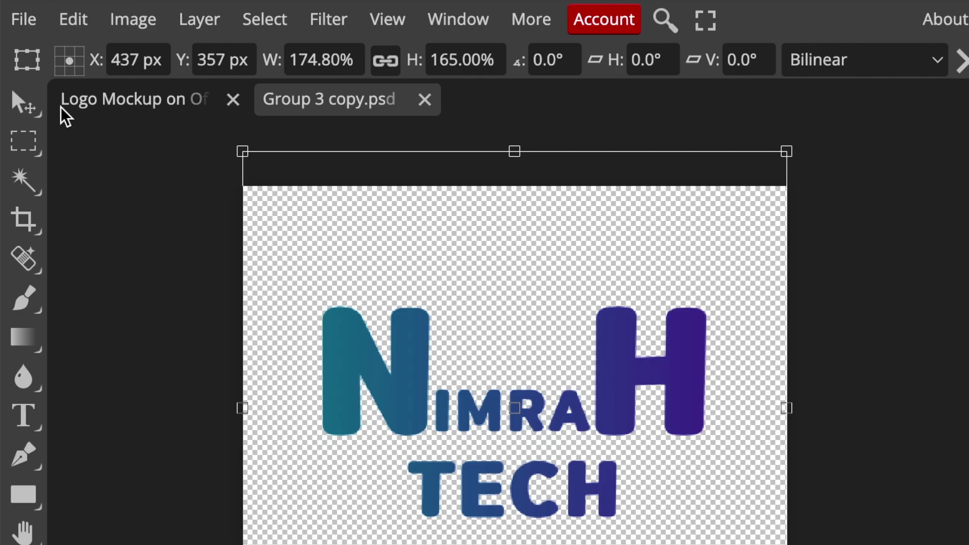
# Save the smart object so the Nimrah Tech logo appears on the office-glass mockup
pyautogui.click(36, 16)
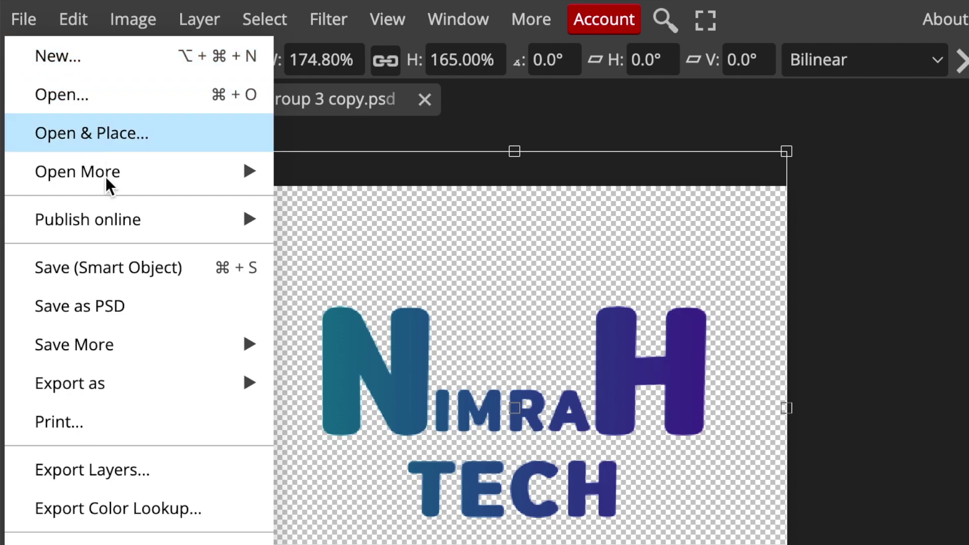
pyautogui.click(128, 259)
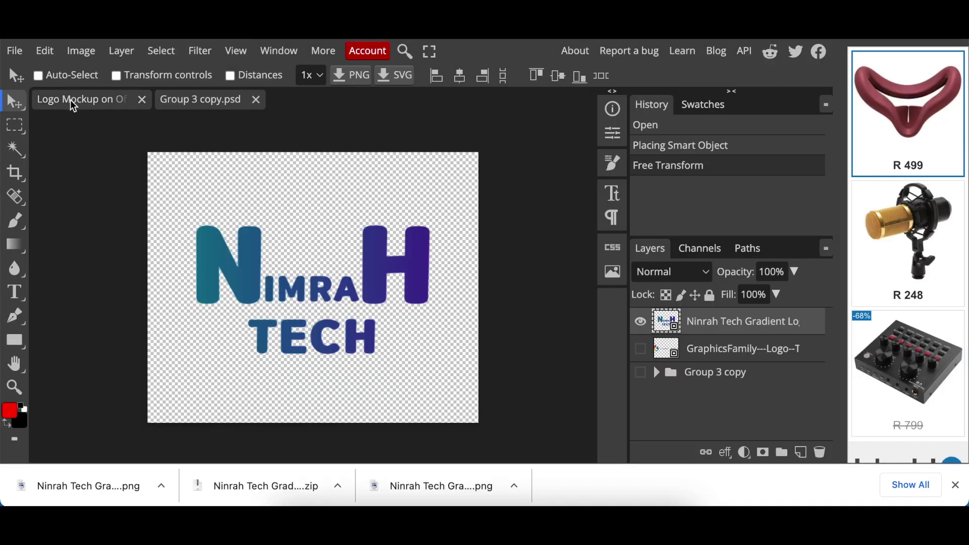
pyautogui.click(71, 99)
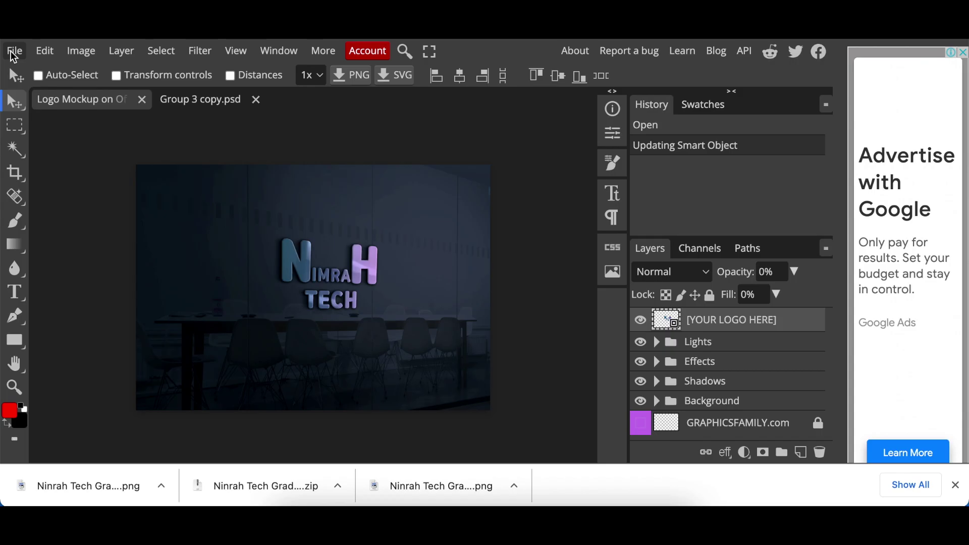
# Export the office-glass mockup via Export as > PNG, then view the downloaded PNG
pyautogui.click(14, 52)
pyautogui.moveTo(59, 277)
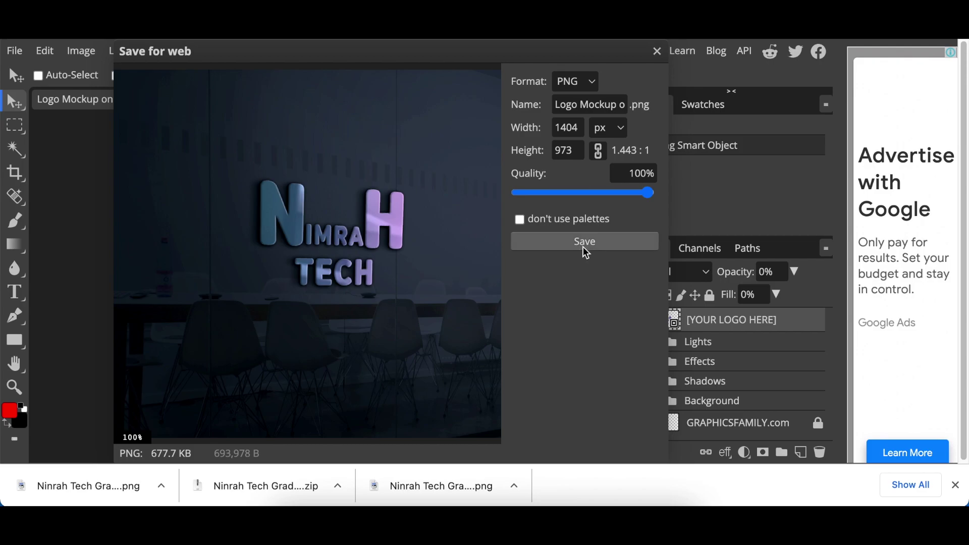
pyautogui.click(585, 243)
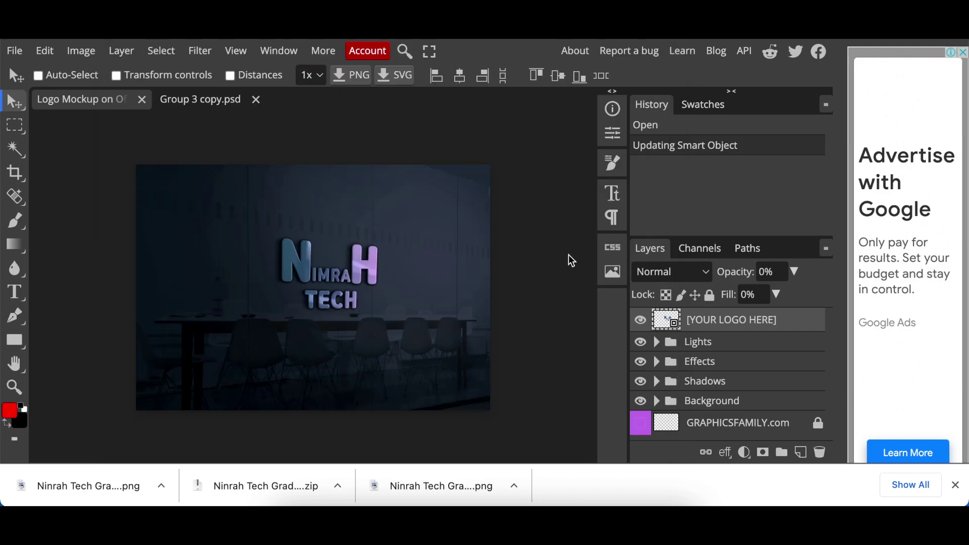
pyautogui.click(94, 492)
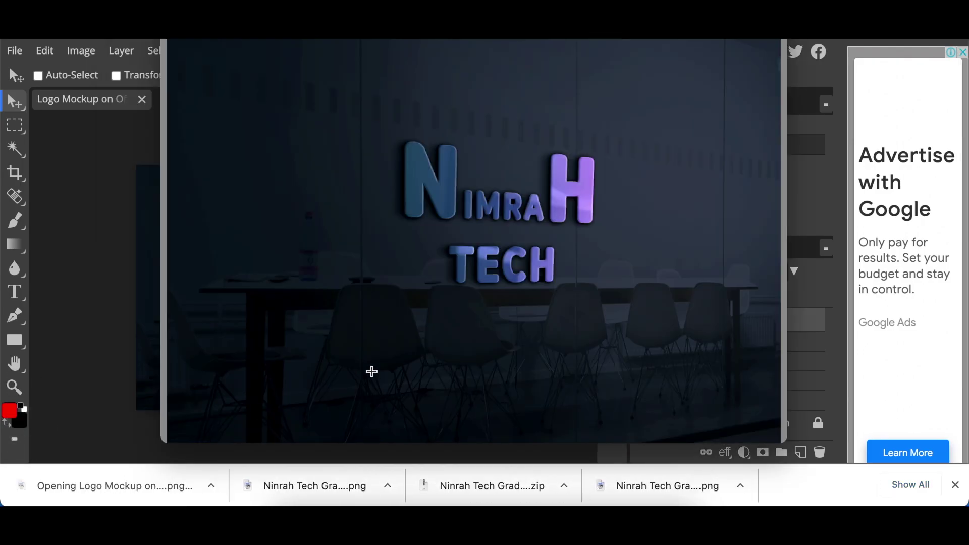